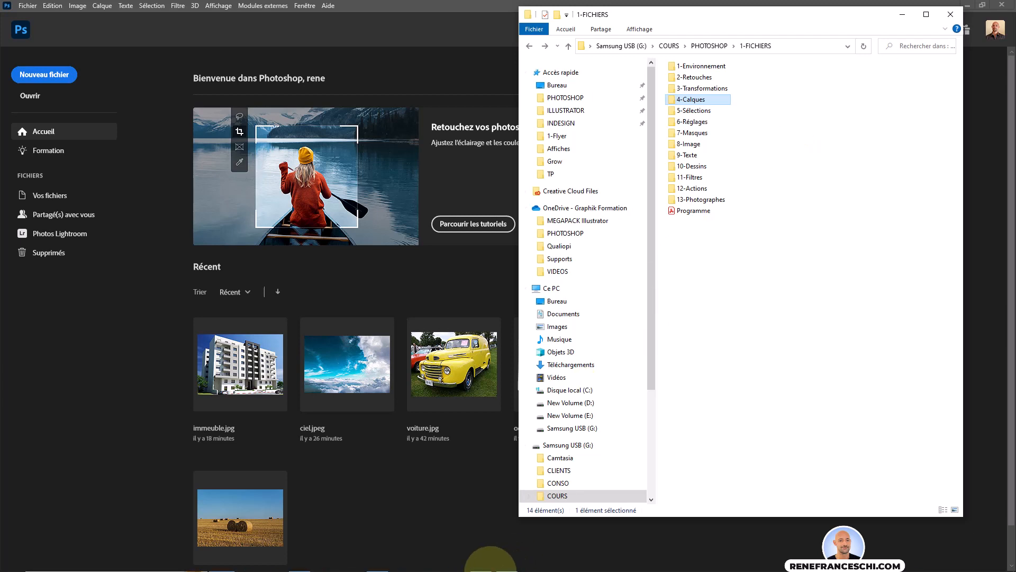
- Switch to Chrome, search Google for "mockup psd" and open the Freepik Mockup PSD result
click(330, 567)
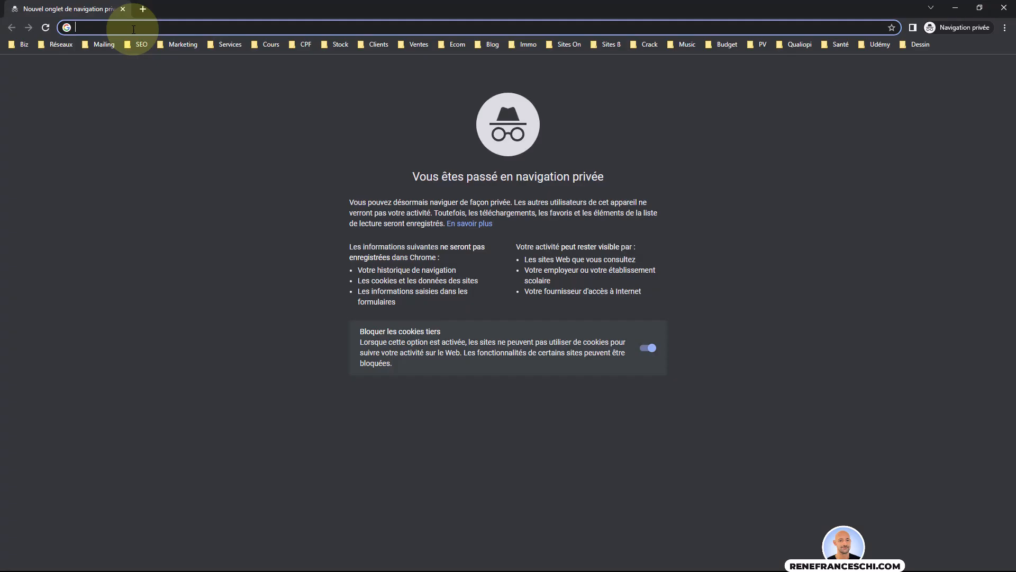
text(mockup psd)
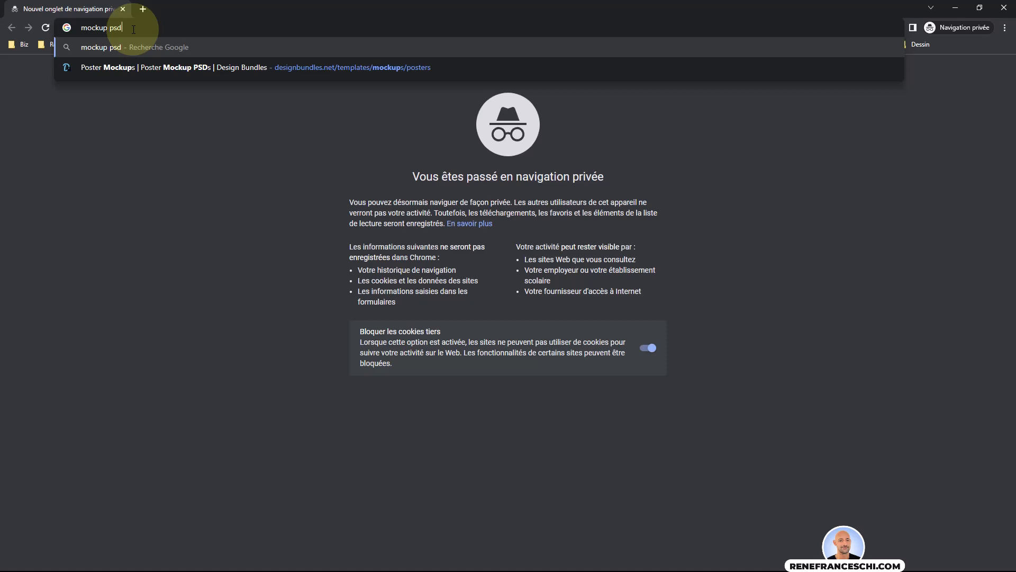
key(Return)
click(595, 520)
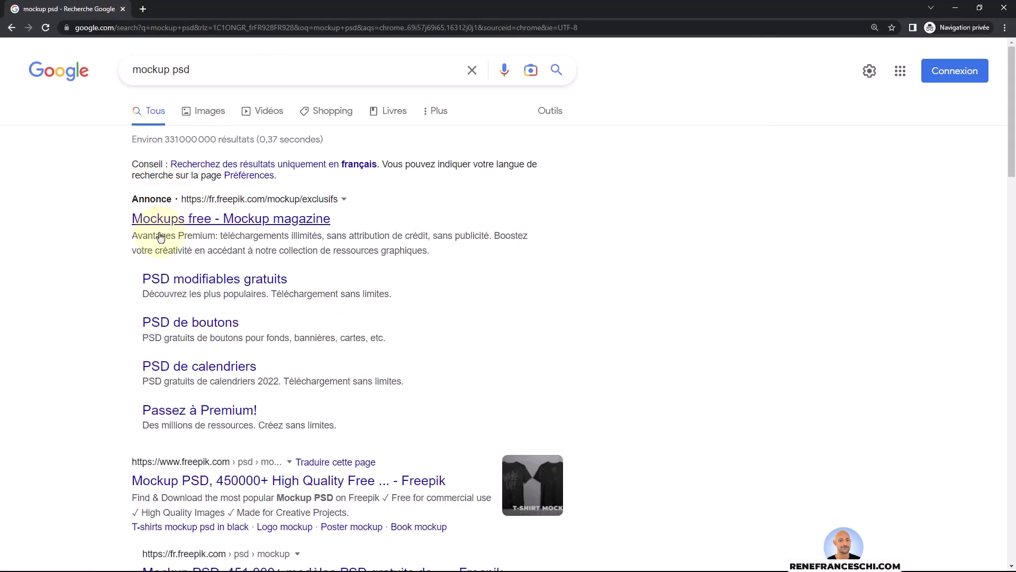
scroll(113, 290, down, 4)
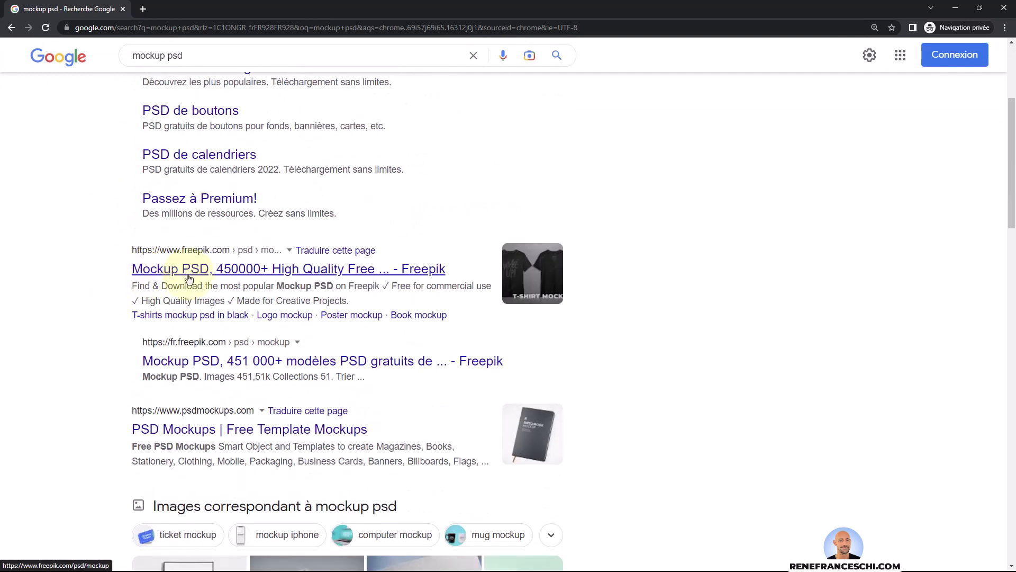
click(232, 270)
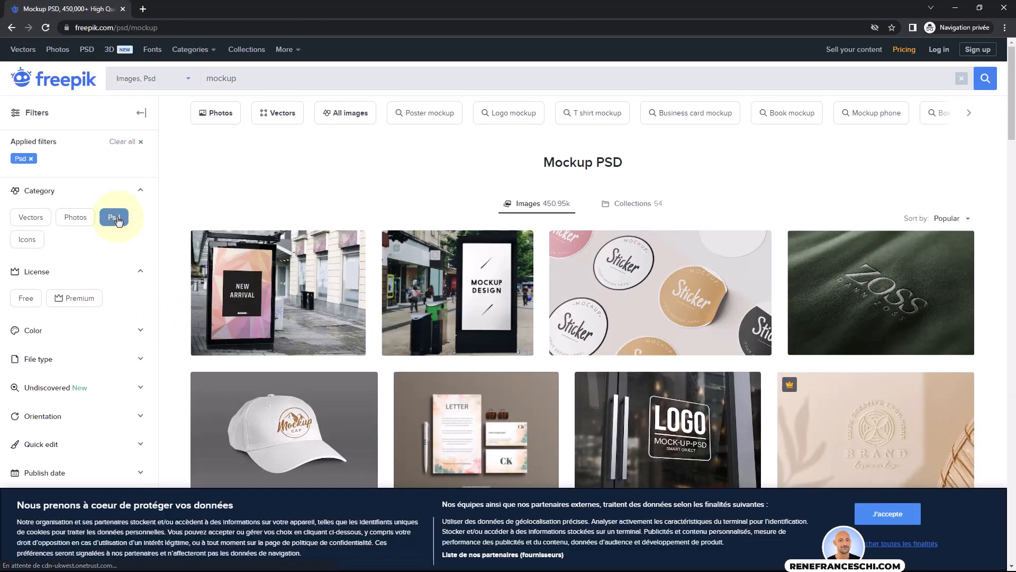
- Browse the Freepik PSD mockup results to examine the kinds of mockups on offer
scroll(333, 194, down, 1)
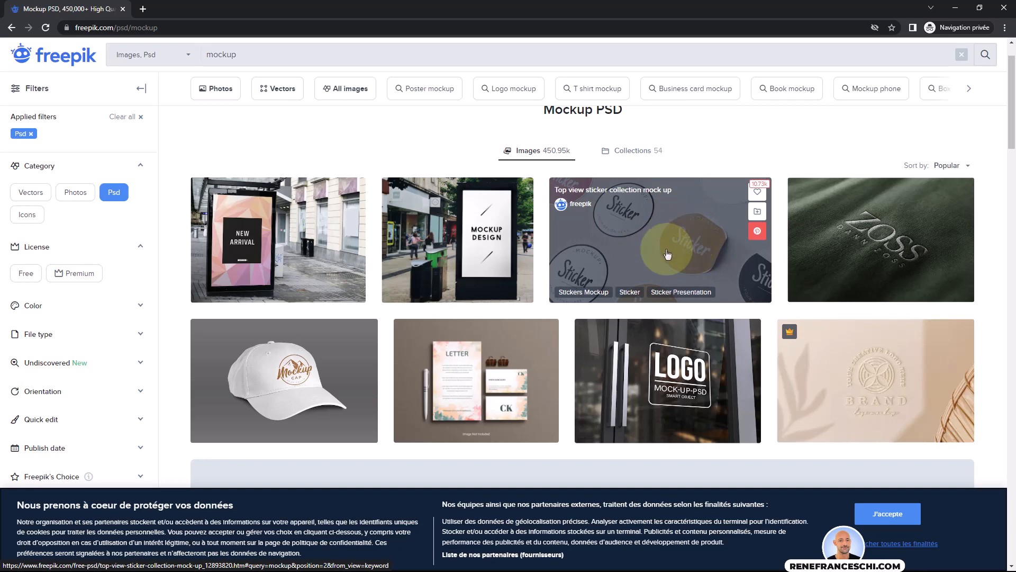
scroll(658, 250, down, 2)
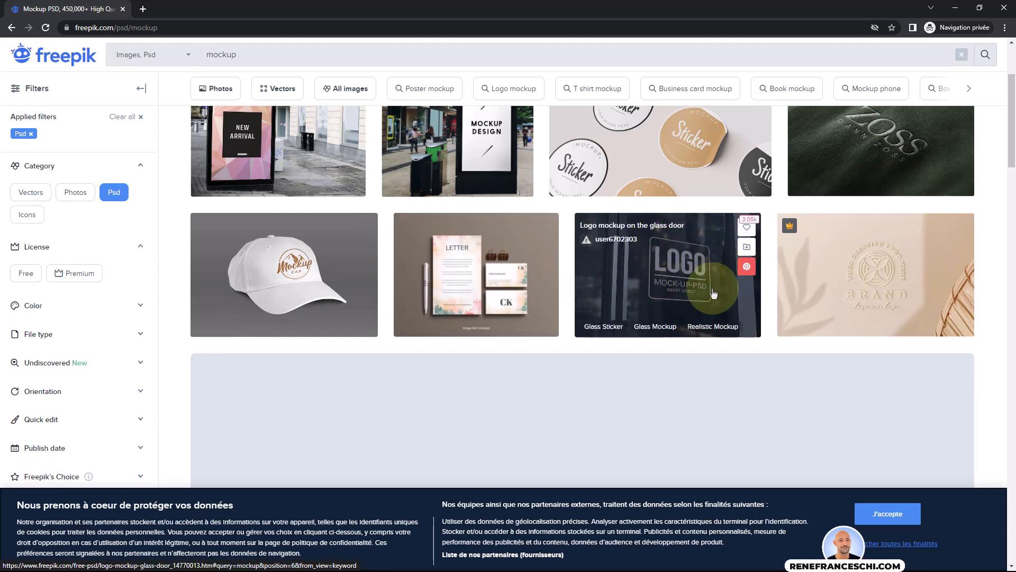
scroll(713, 293, down, 5)
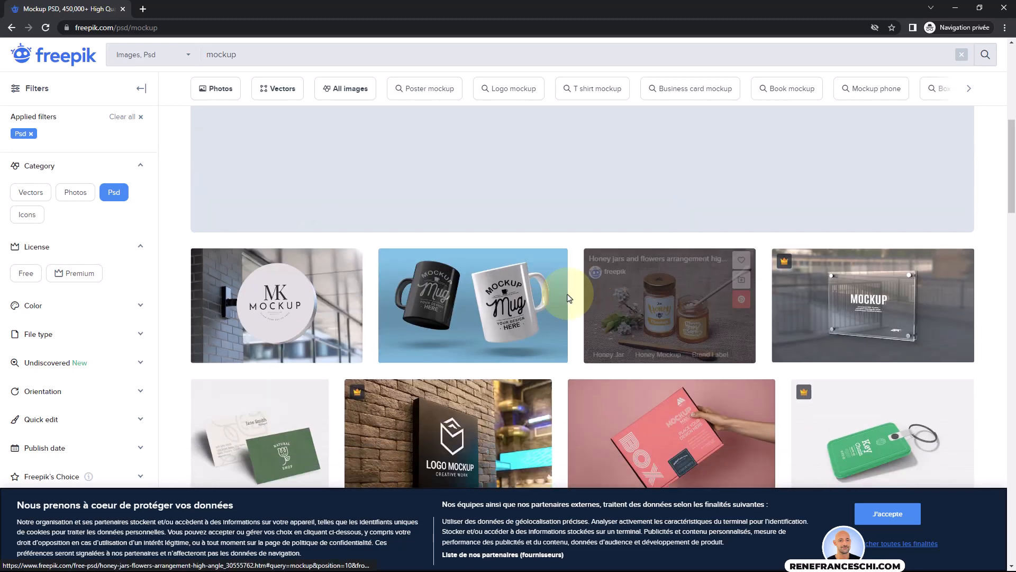
scroll(568, 298, down, 1)
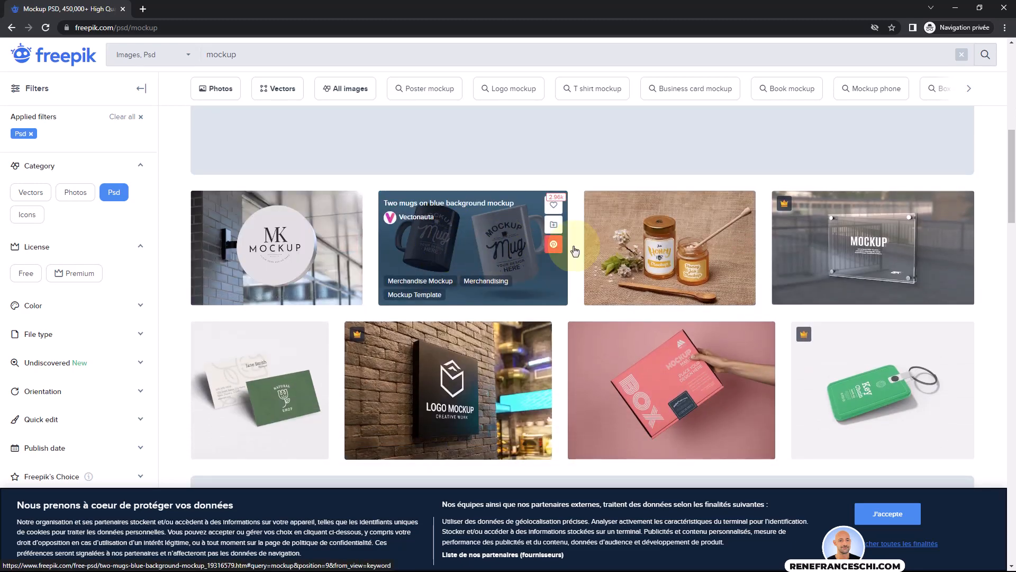
scroll(658, 252, down, 2)
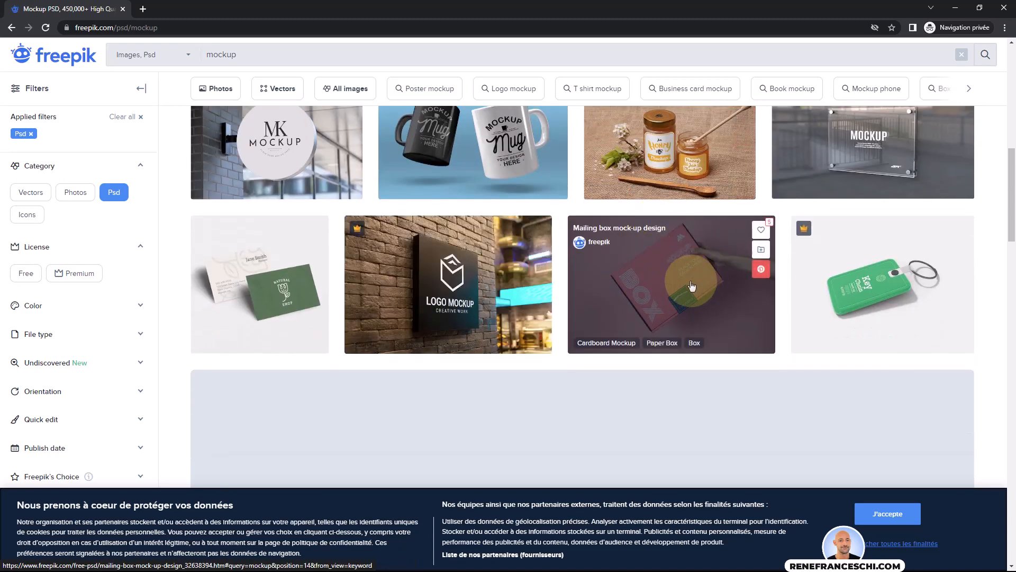
scroll(682, 275, down, 4)
scroll(692, 286, down, 2)
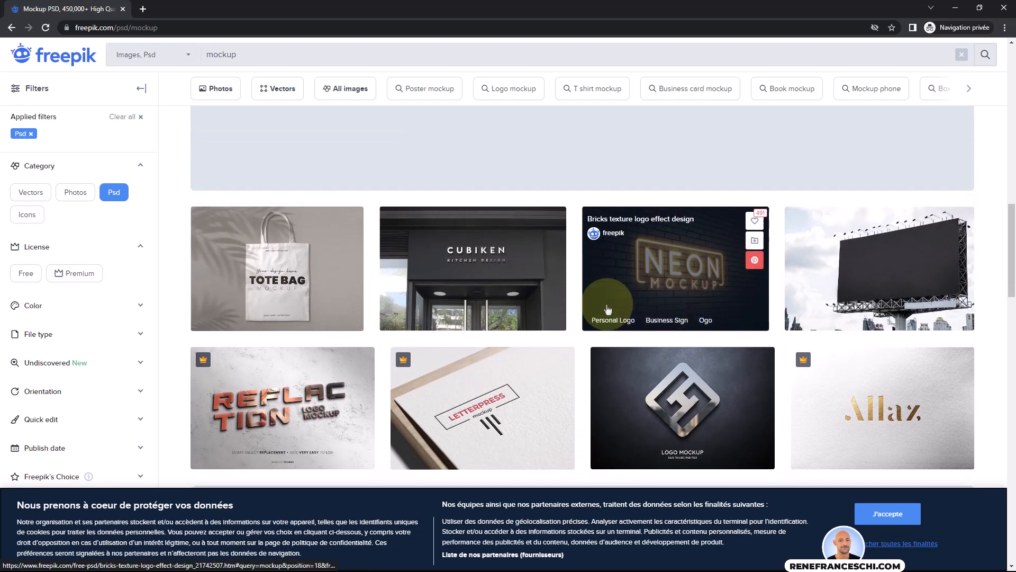
scroll(582, 286, down, 2)
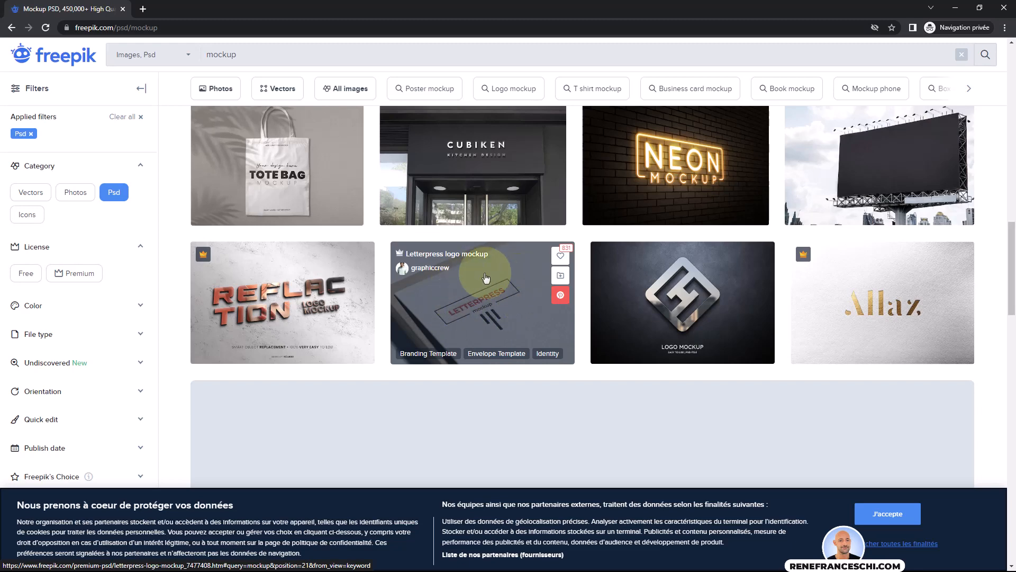
scroll(472, 304, down, 1)
scroll(473, 305, down, 10)
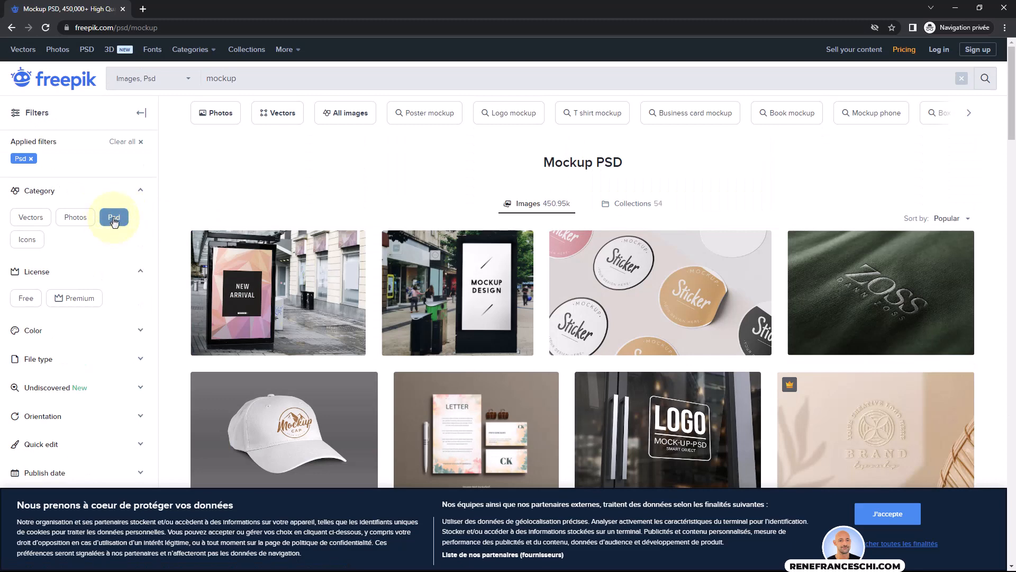
- Filter the PSD mockups by the Free license and look through the results
click(25, 299)
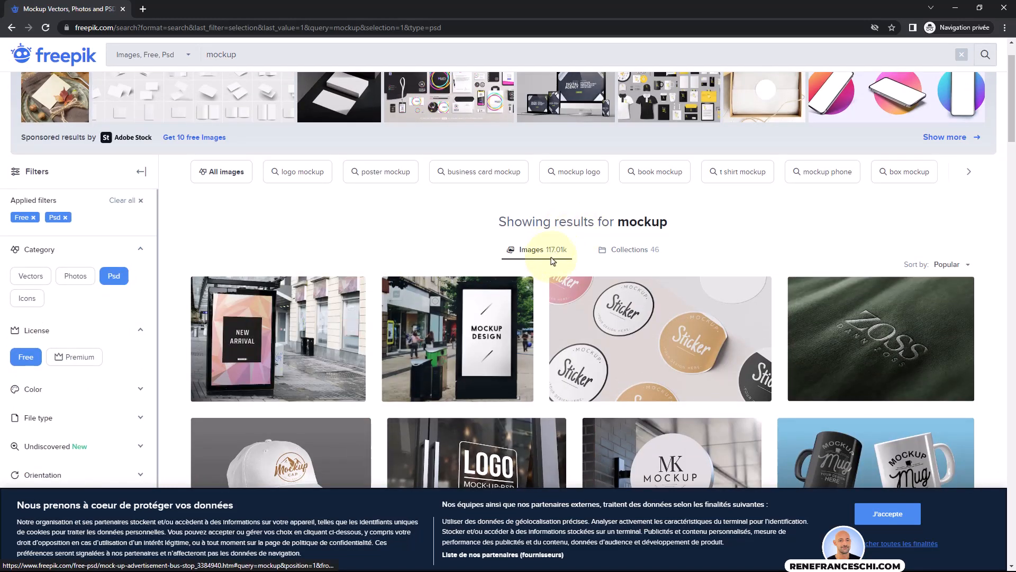
scroll(519, 331, down, 15)
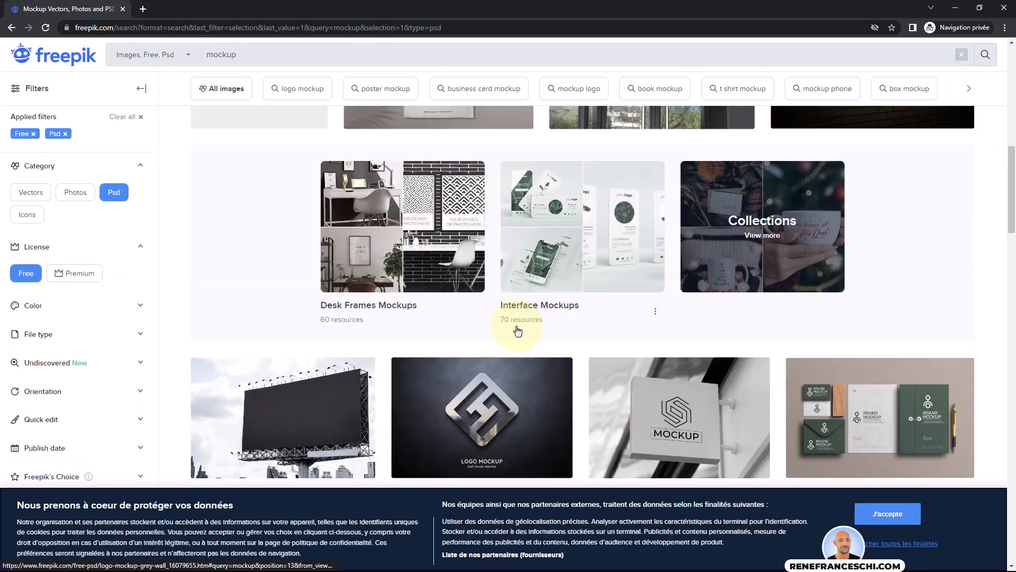
scroll(517, 331, down, 10)
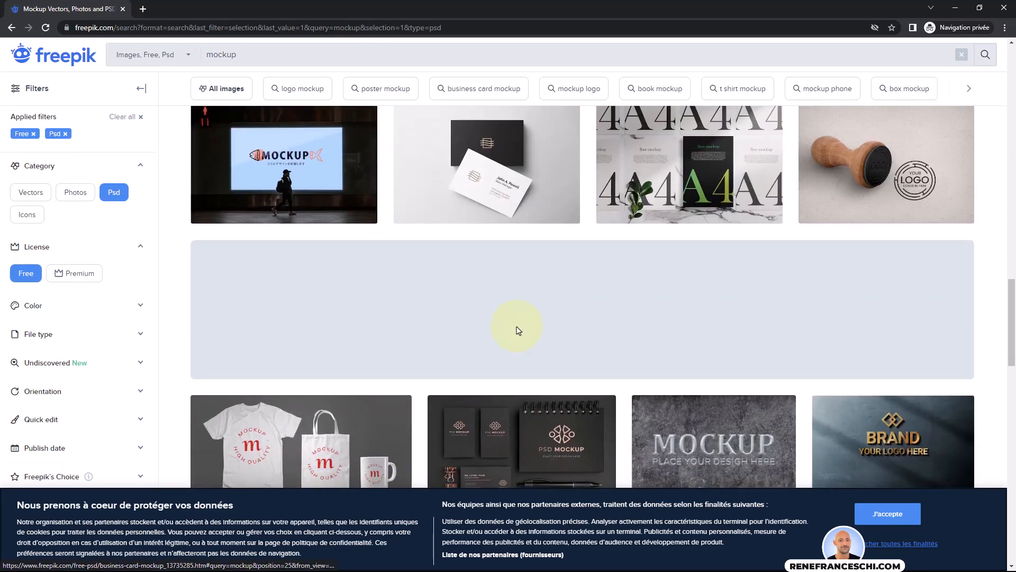
scroll(518, 331, down, 2)
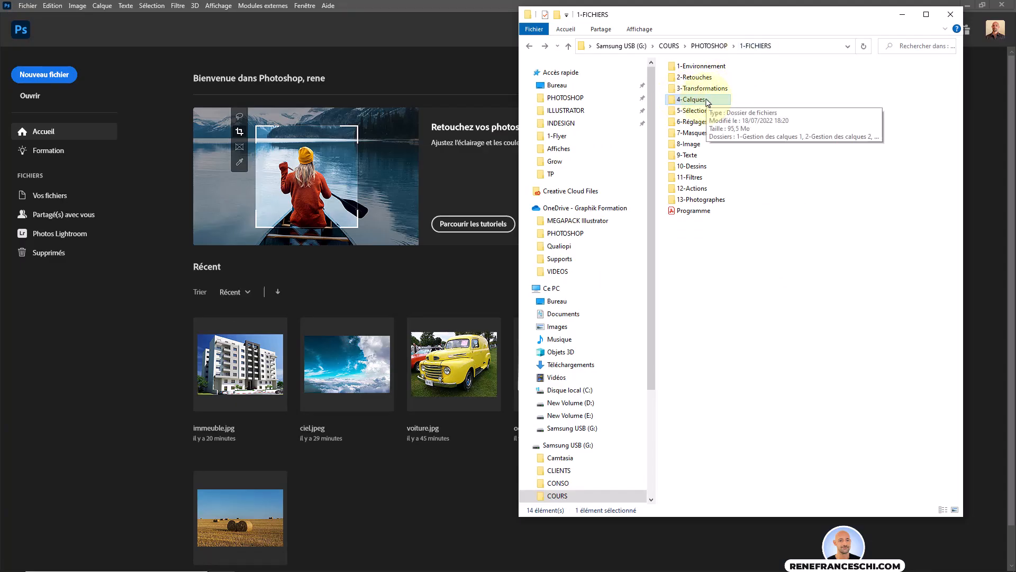
- In File Explorer, go to the 7-Mockup+ folder inside 4-Calques and open the Mockup PSD file in Photoshop
double_click(708, 100)
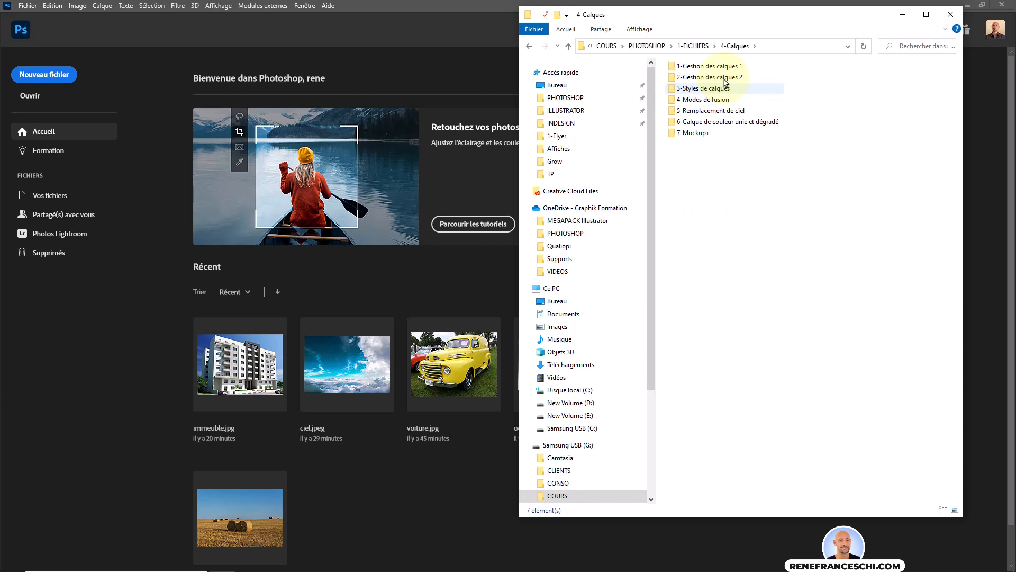
double_click(697, 134)
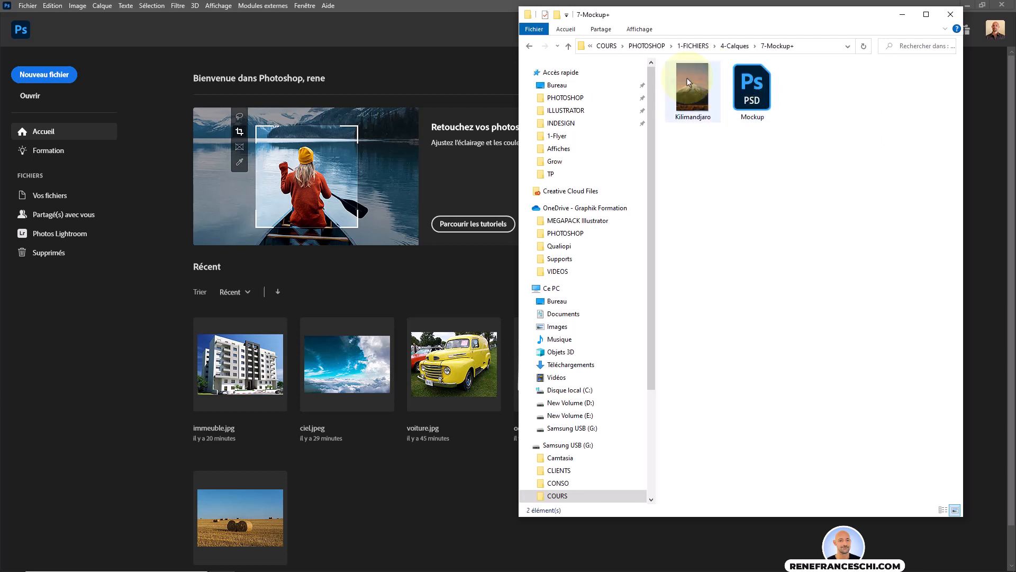
click(754, 103)
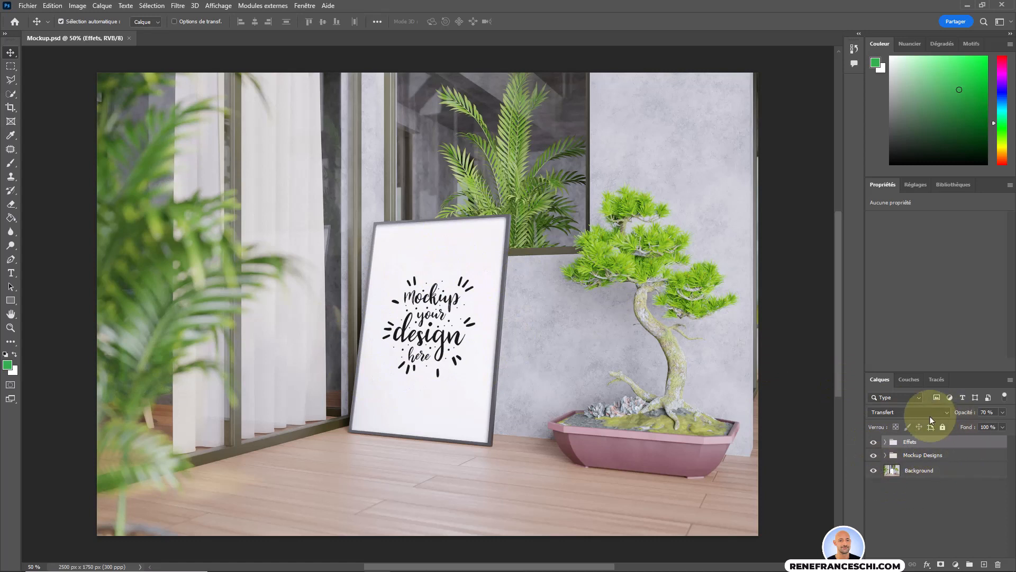
- Hide and show the Effets group, the Mockup Designs group and the Background layer in turn to examine what each contributes
click(873, 443)
click(874, 442)
click(873, 443)
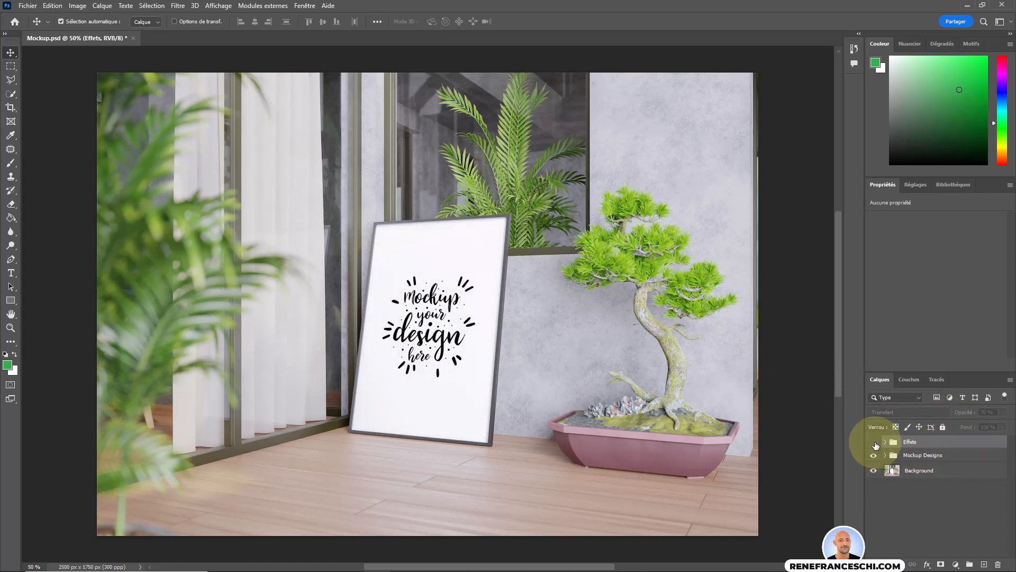
click(873, 442)
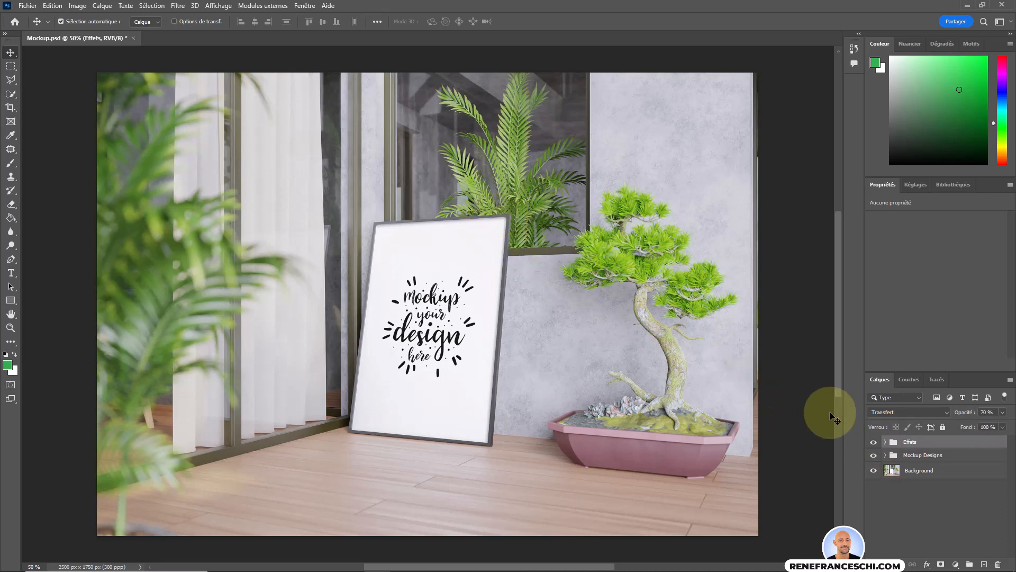
click(873, 457)
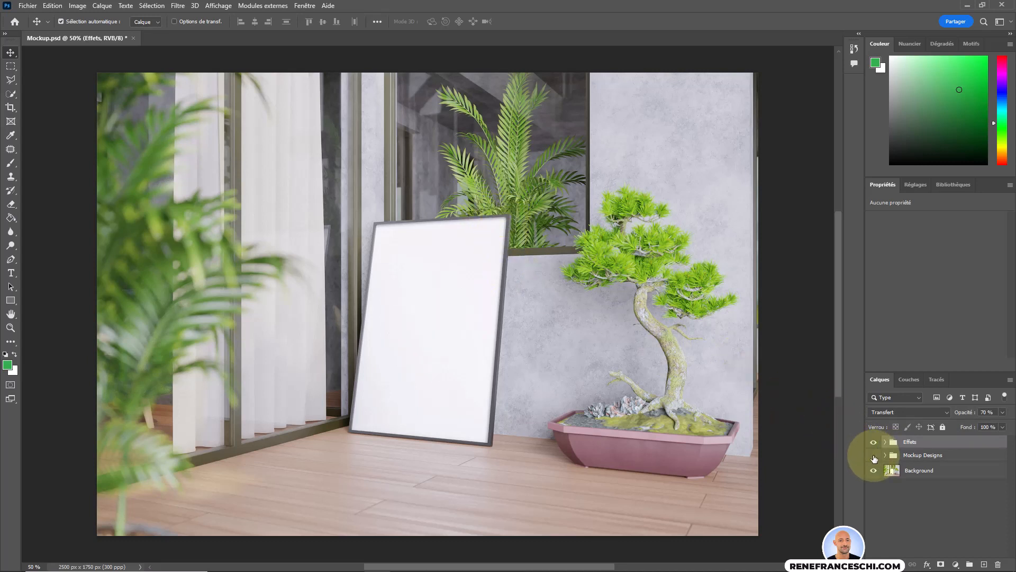
click(873, 457)
click(921, 457)
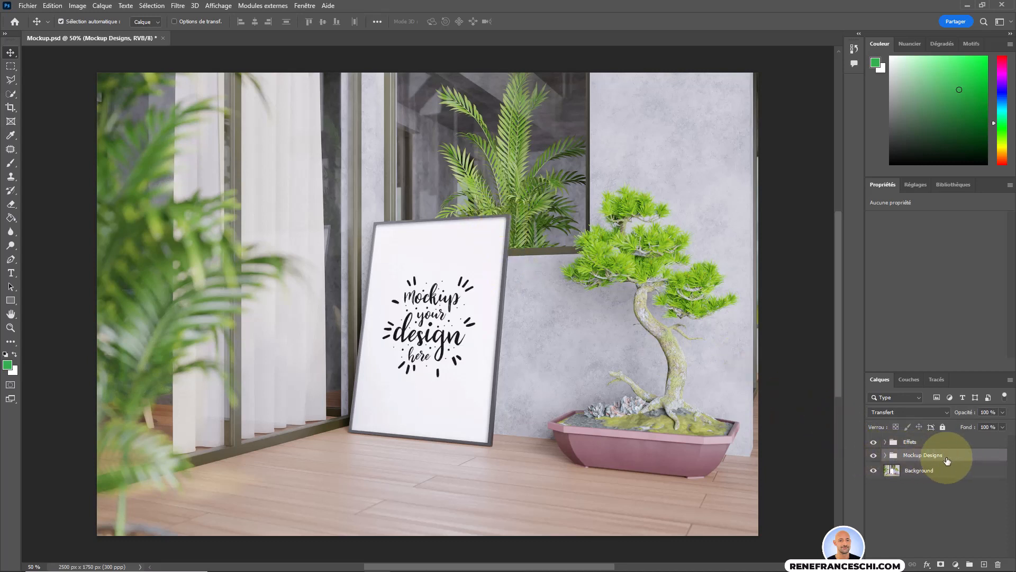
click(926, 474)
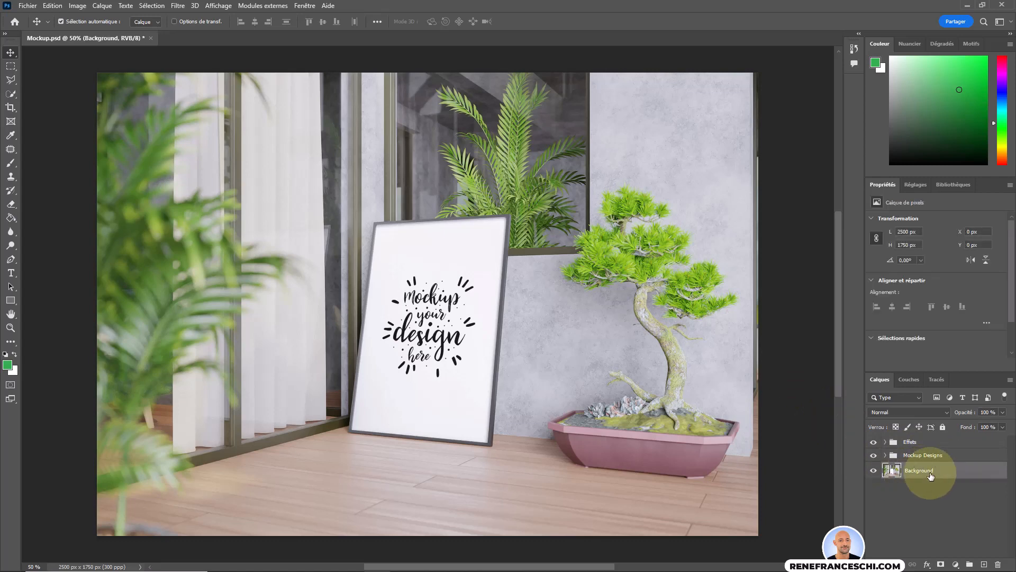
click(873, 470)
click(873, 470)
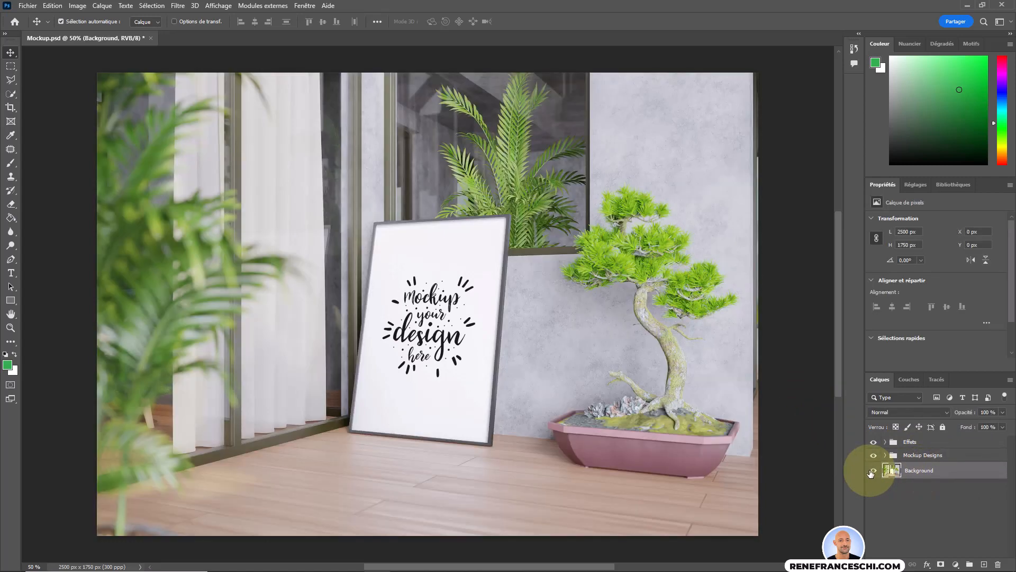
- Expand the Mockup Designs group and open the contents of the REMPLACER LE DESIGN smart object for editing
click(903, 457)
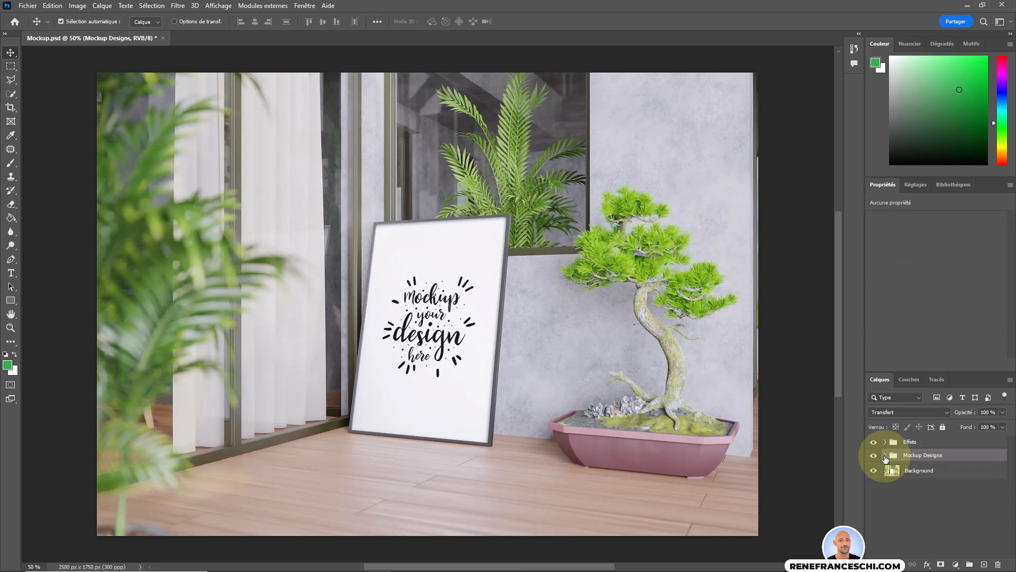
click(936, 473)
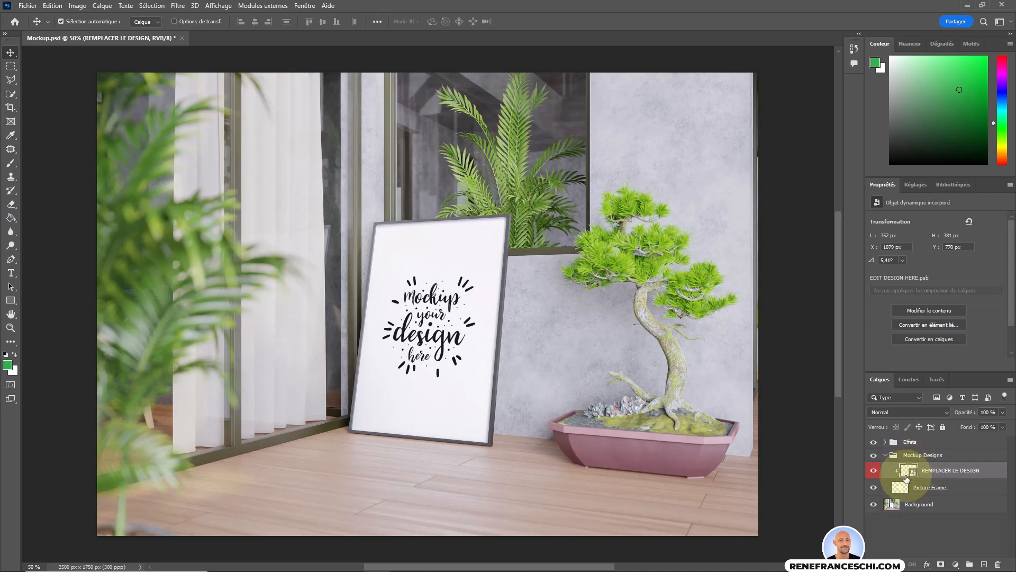
double_click(901, 472)
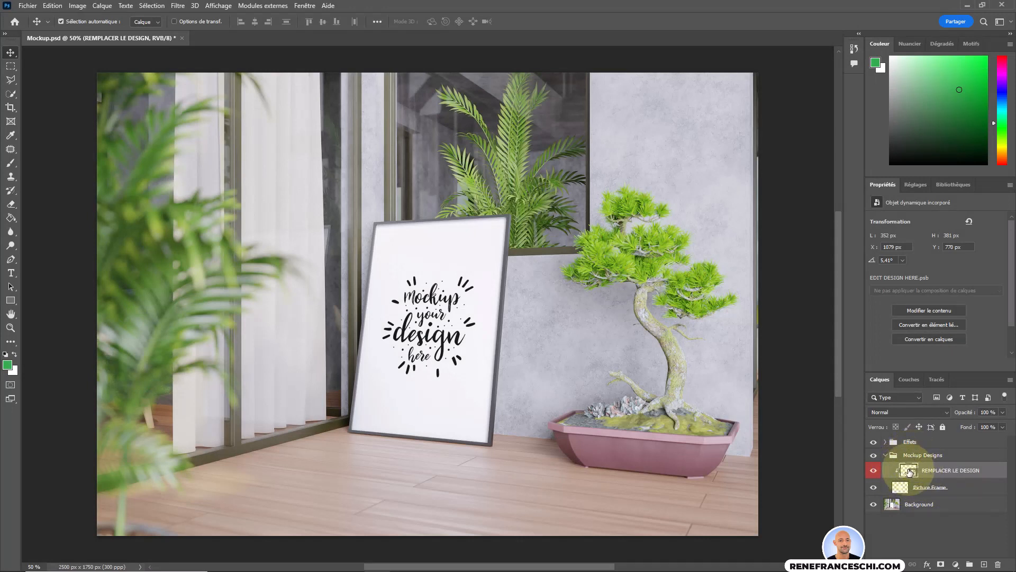
double_click(909, 471)
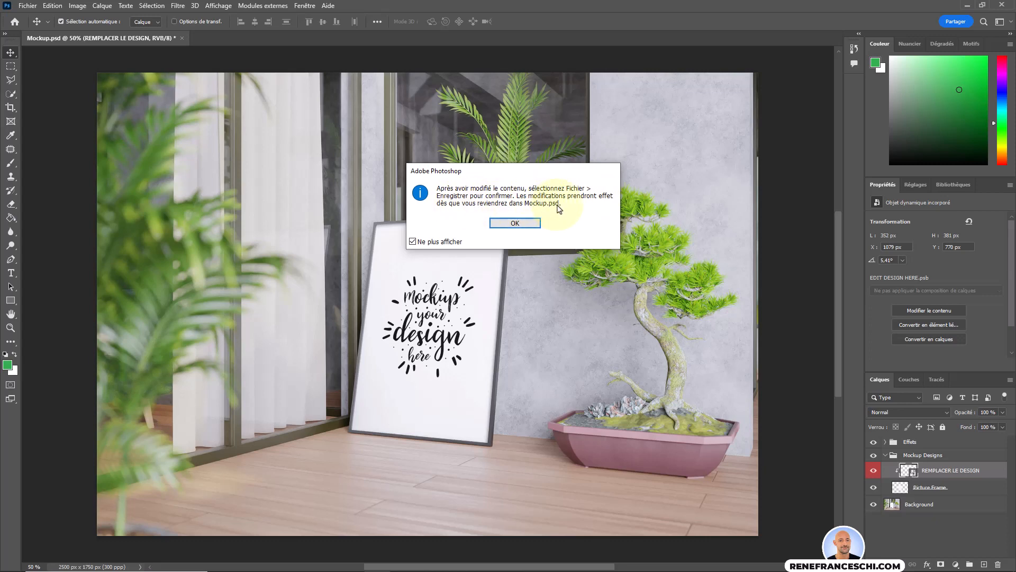
click(511, 224)
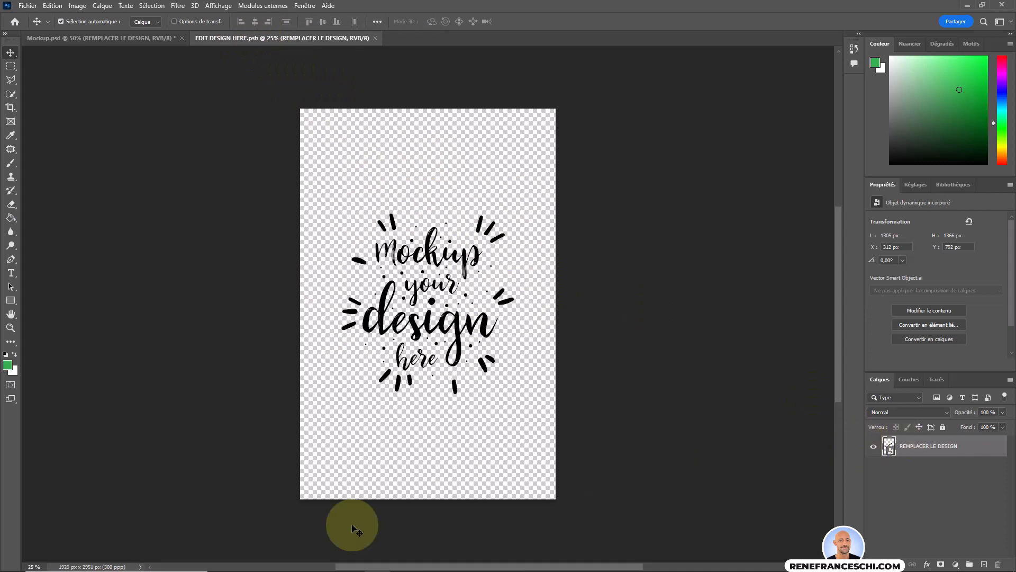
- Place the Kilimandjaro image from the 7-Mockup+ folder into EDIT DESIGN HERE.psb and enlarge it to about 1988 × 2982 px, covering the canvas
click(223, 569)
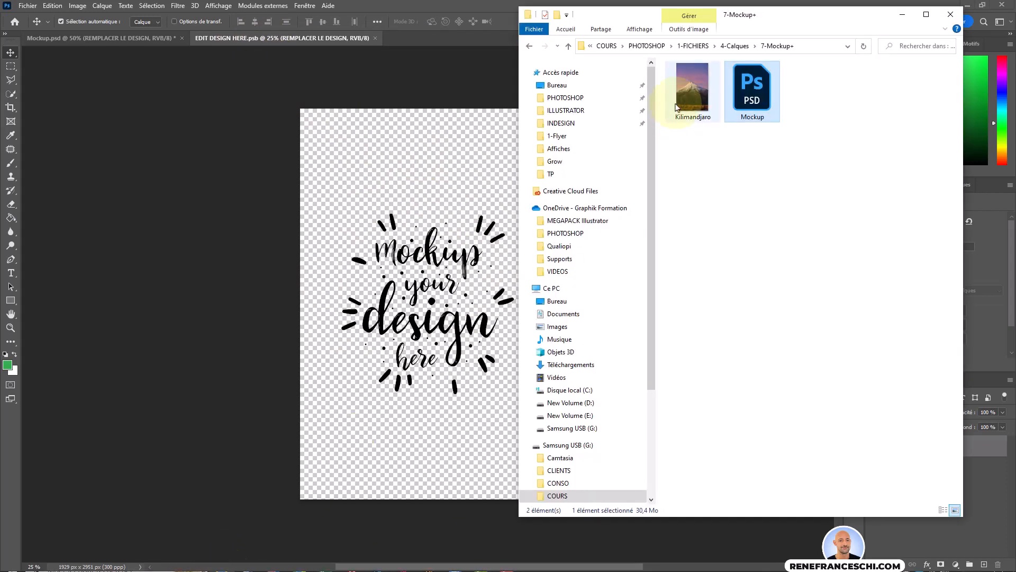
click(683, 101)
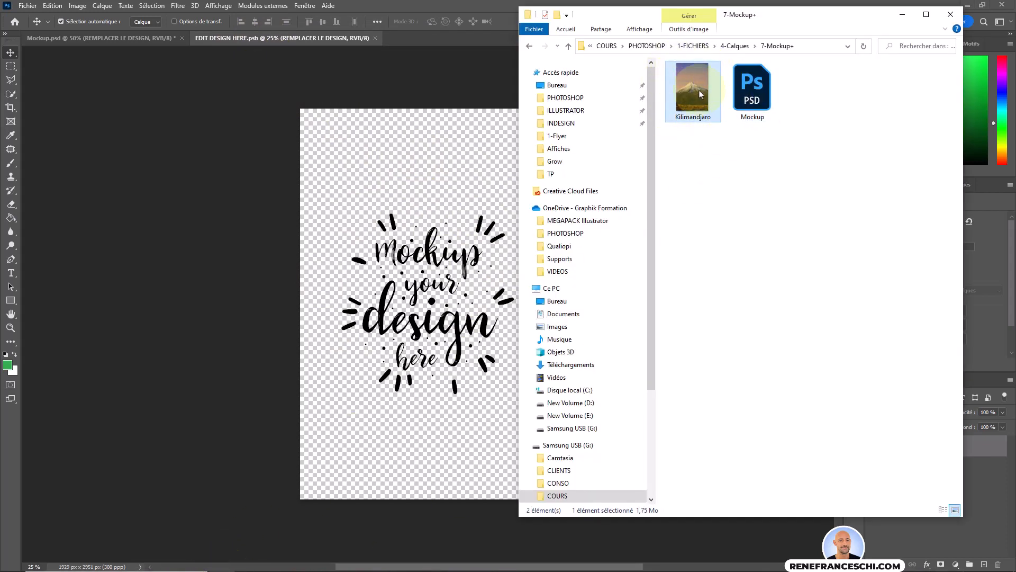
drag(698, 88, 431, 222)
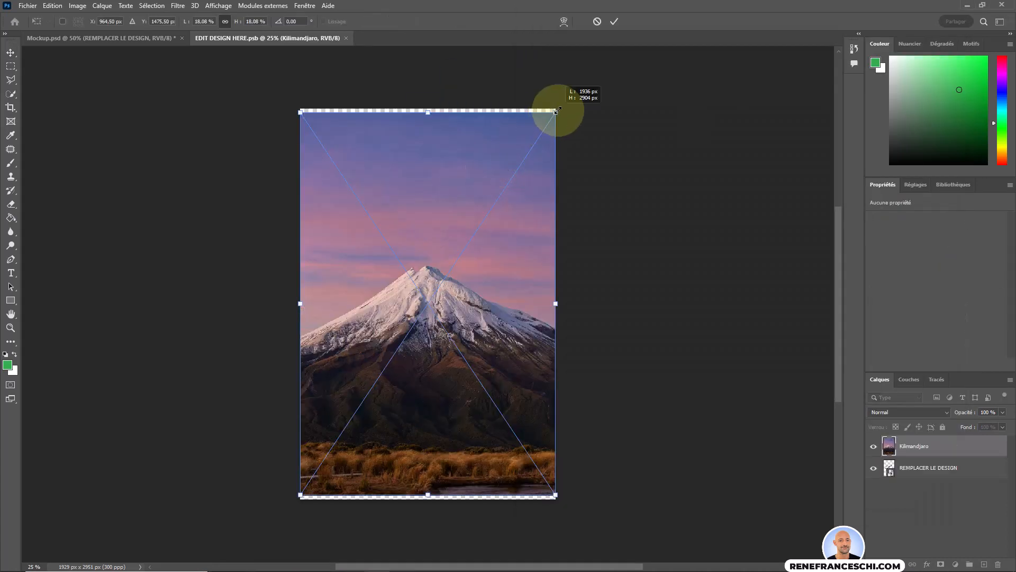
drag(556, 111, 560, 107)
drag(297, 498, 296, 500)
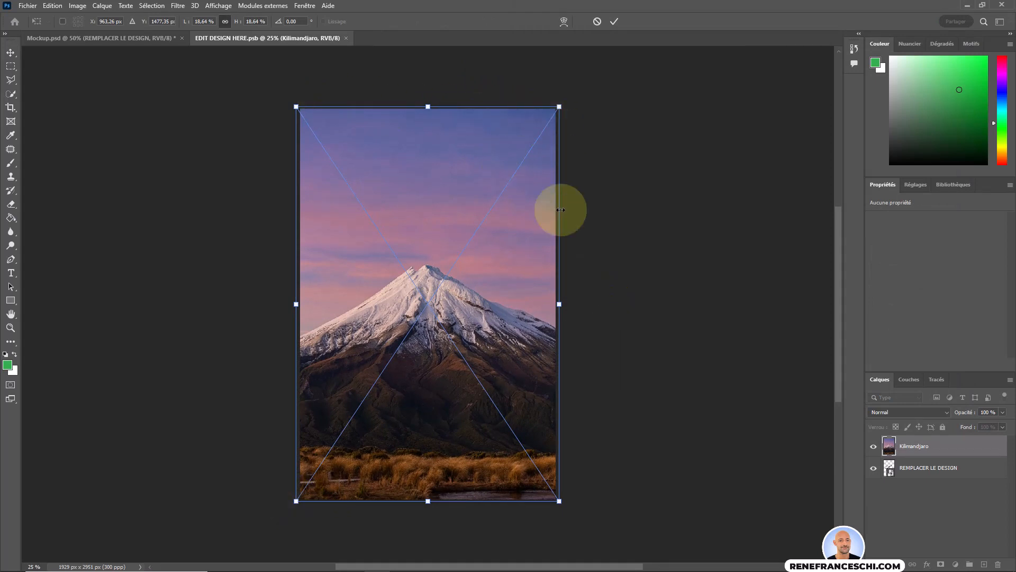
key(Return)
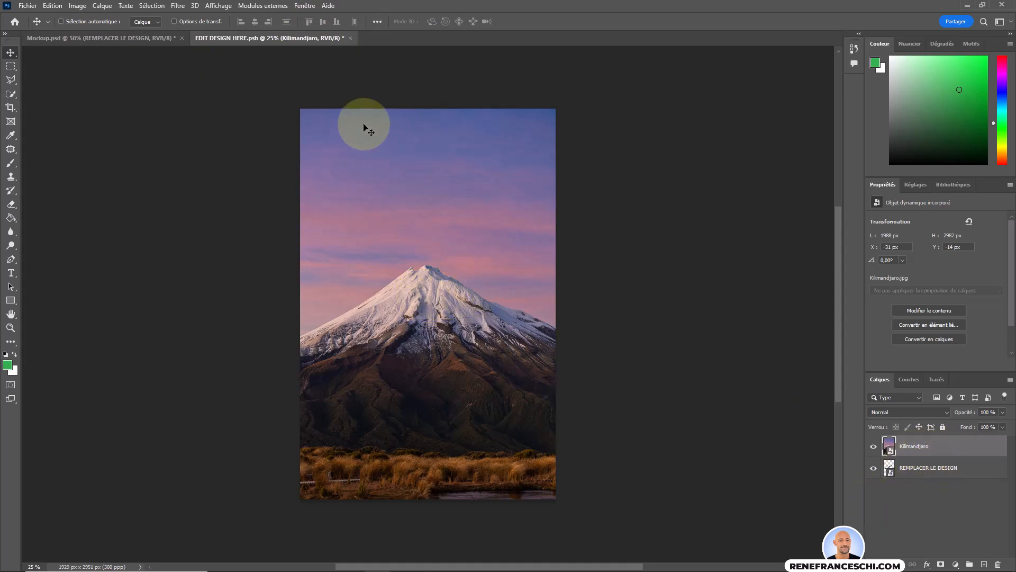
- Save the smart object document EDIT DESIGN HERE.psb and close it to update the poster in Mockup.psd
key(ctrl+s)
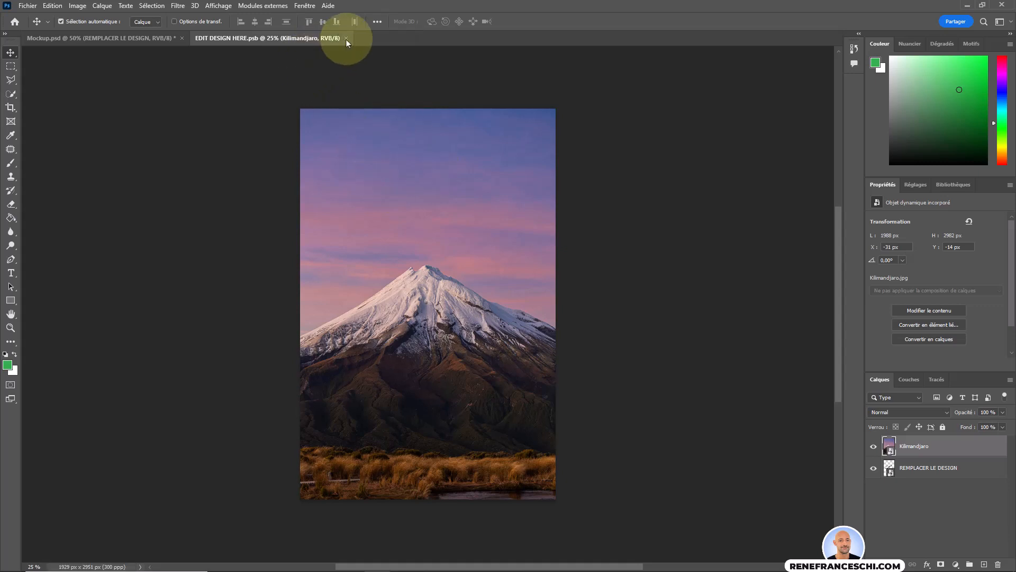
click(345, 38)
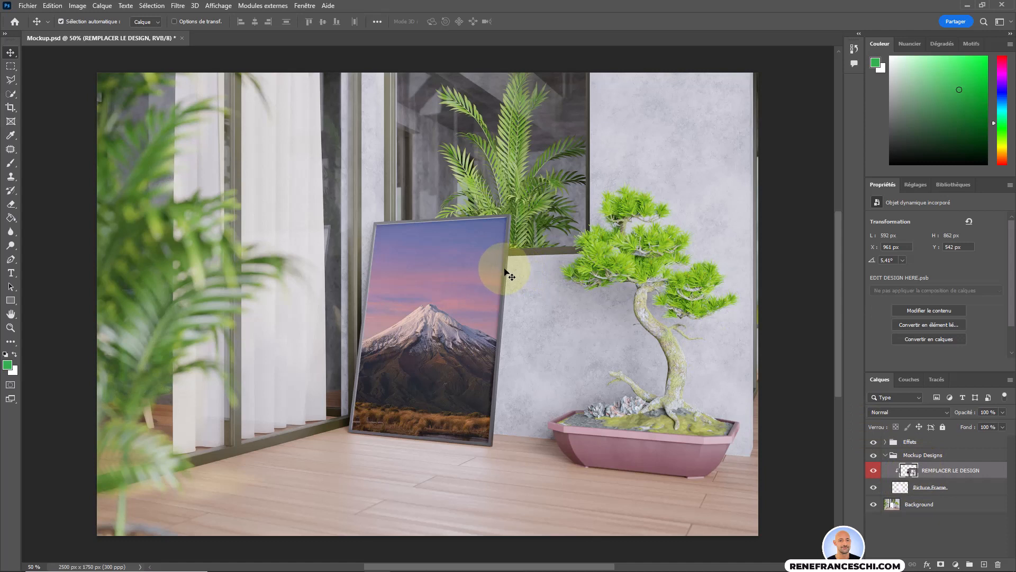
- Examine how the REMPLACER LE DESIGN smart object is transformed to fit the frame, and compare it with its flat source contents
key(ctrl+t)
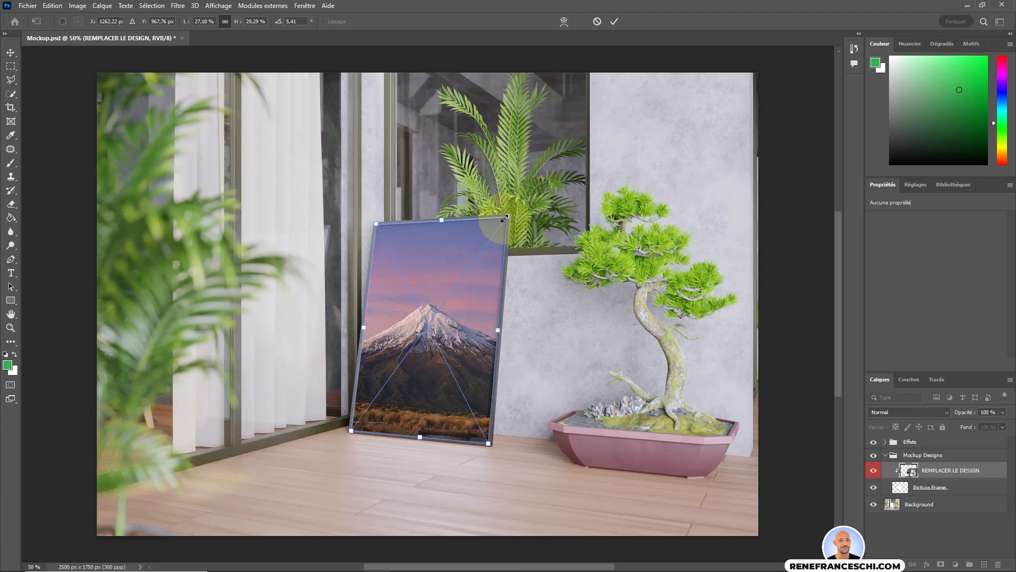
key(Return)
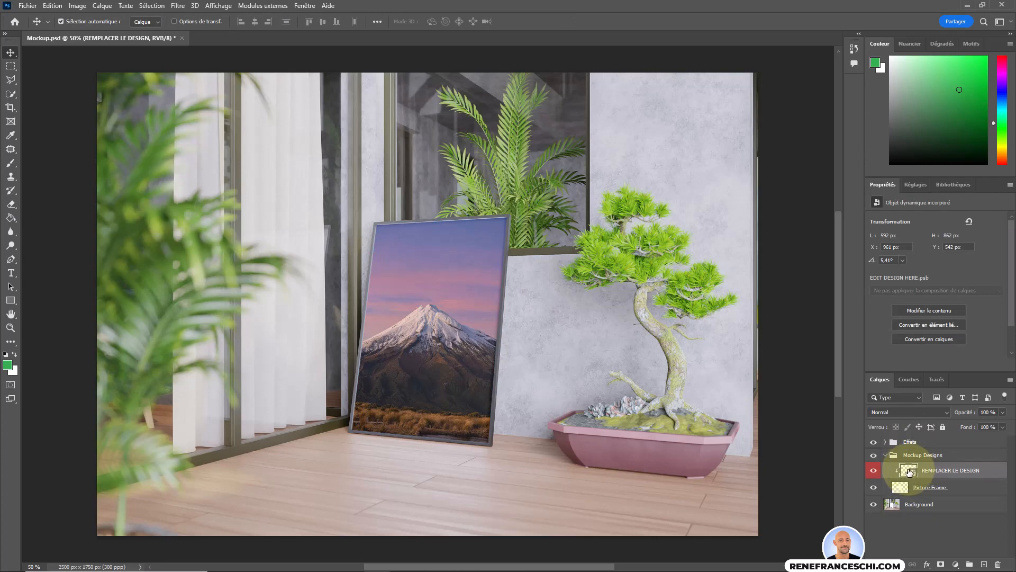
double_click(909, 470)
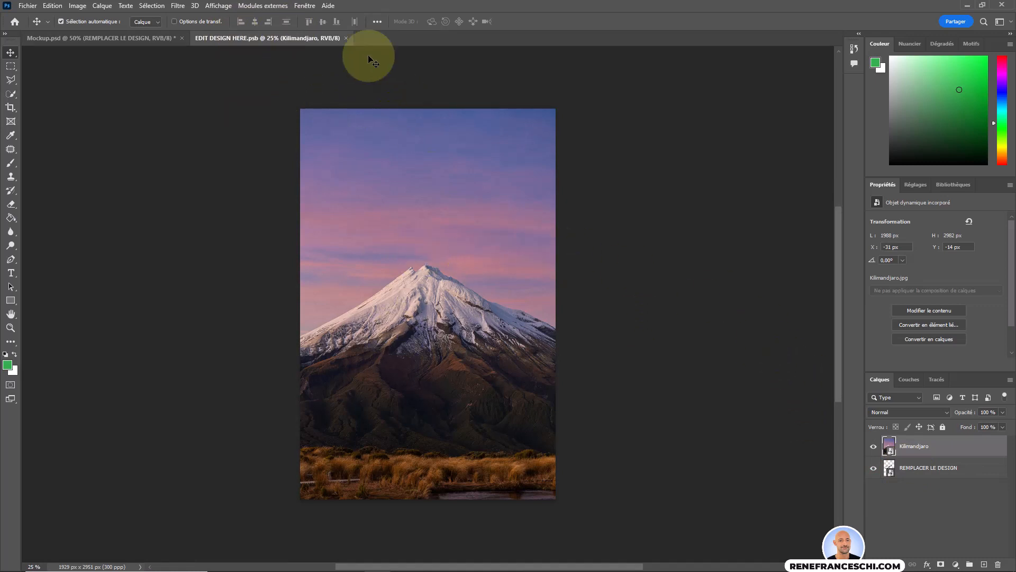
click(345, 38)
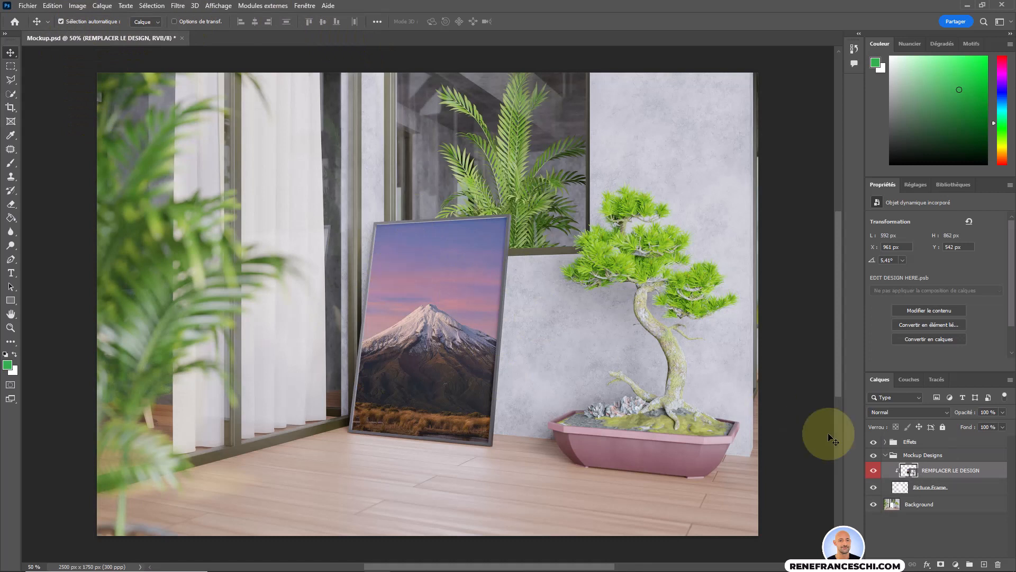
- Review the REMPLACER LE DESIGN layer inside the Mockup Designs group and leave the group collapsed
click(886, 456)
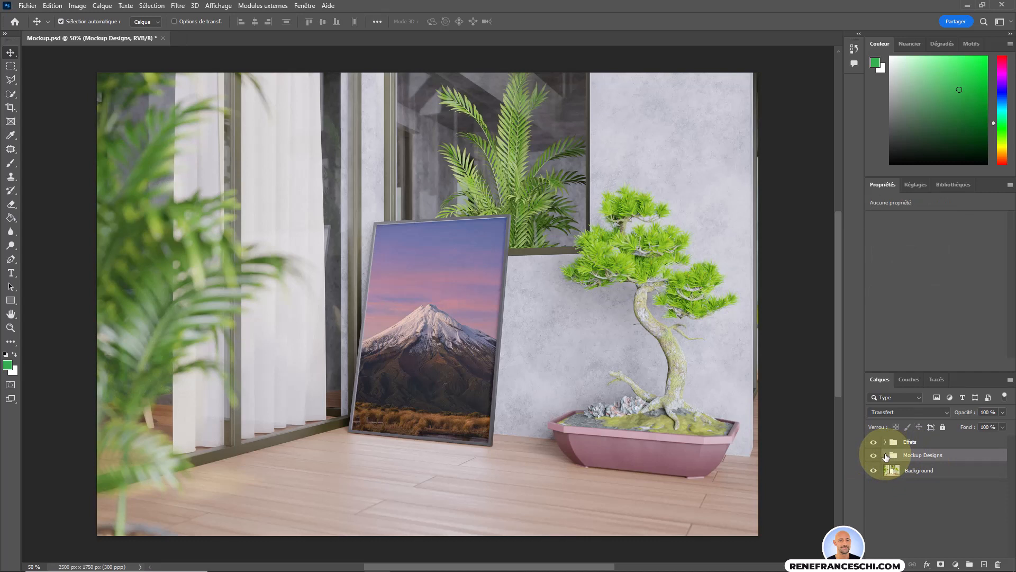
click(886, 455)
click(952, 471)
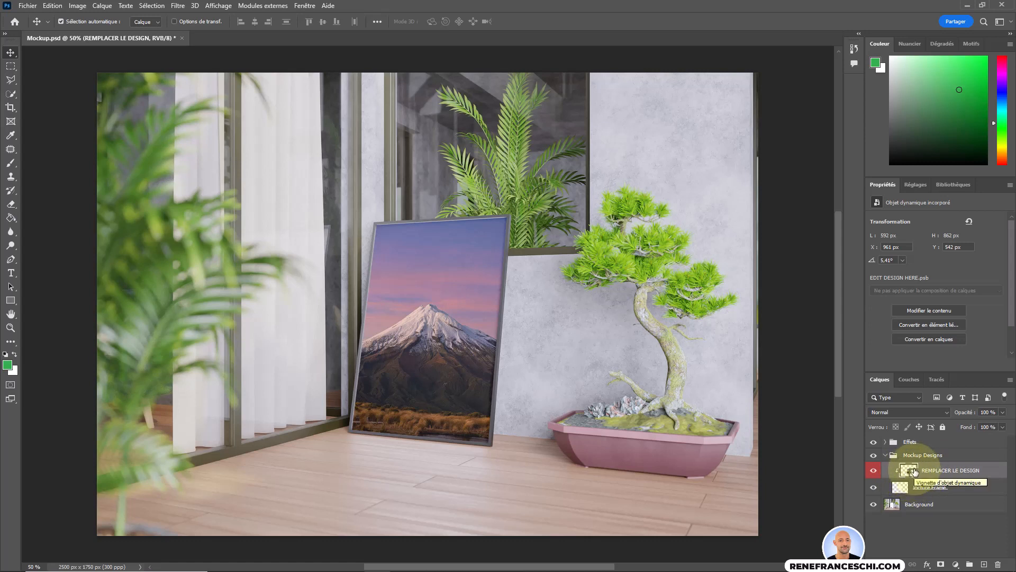
click(885, 456)
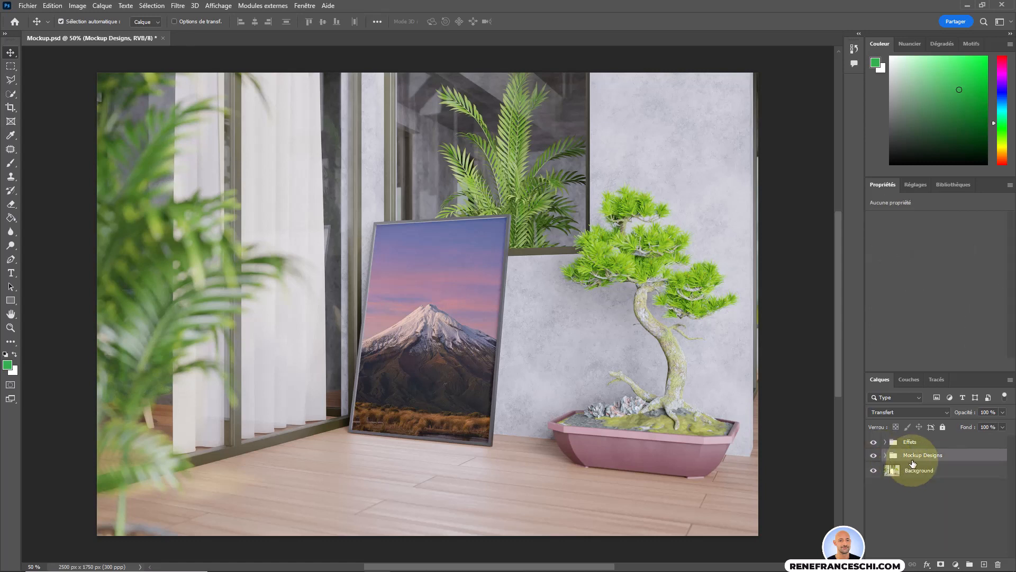